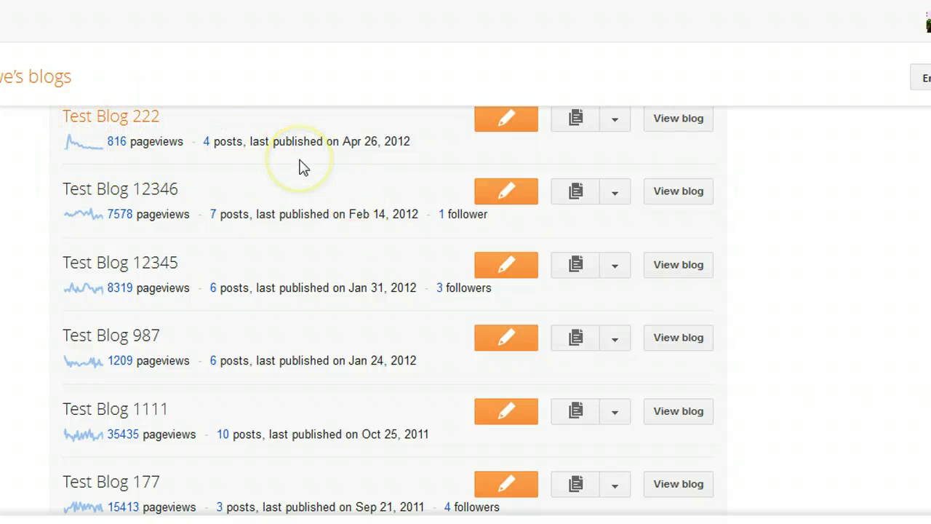
Step: In Test Blog 222's settings, invite a new author by entering their e-mail address
left_click(617, 128)
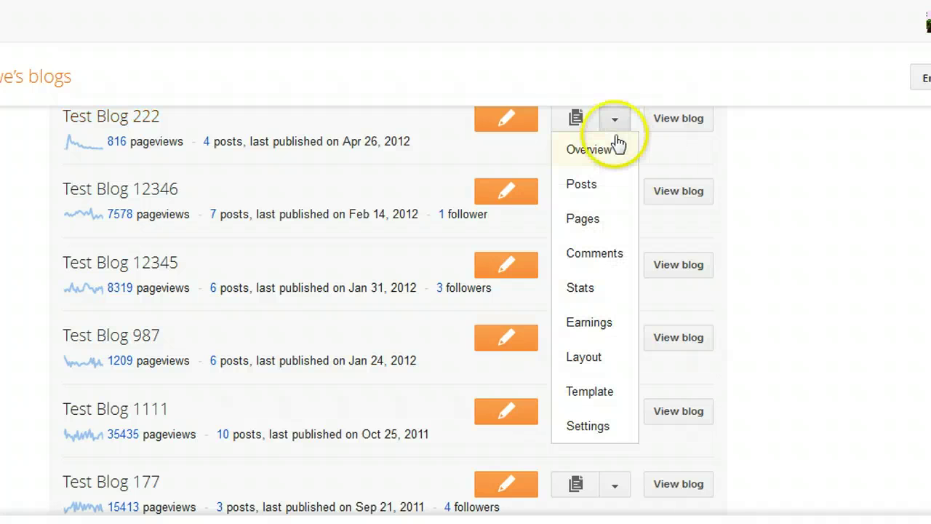
left_click(589, 428)
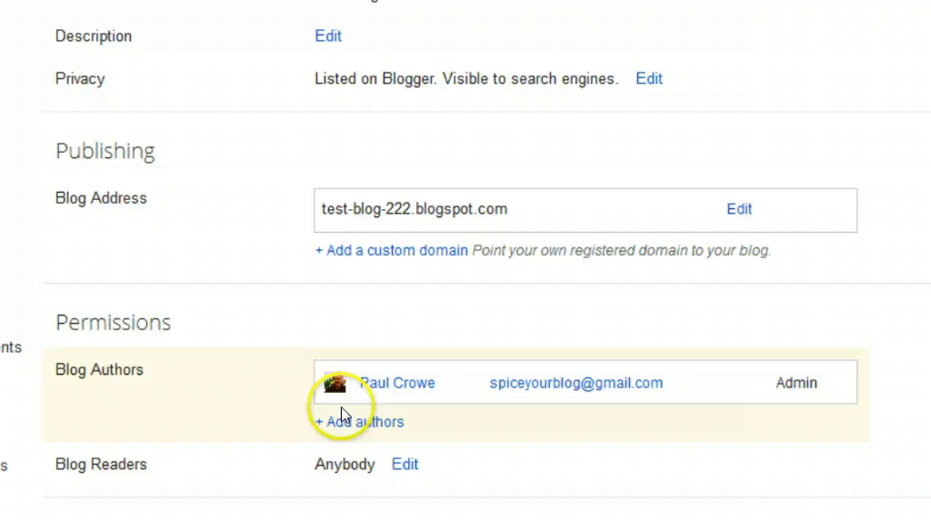
left_click(372, 425)
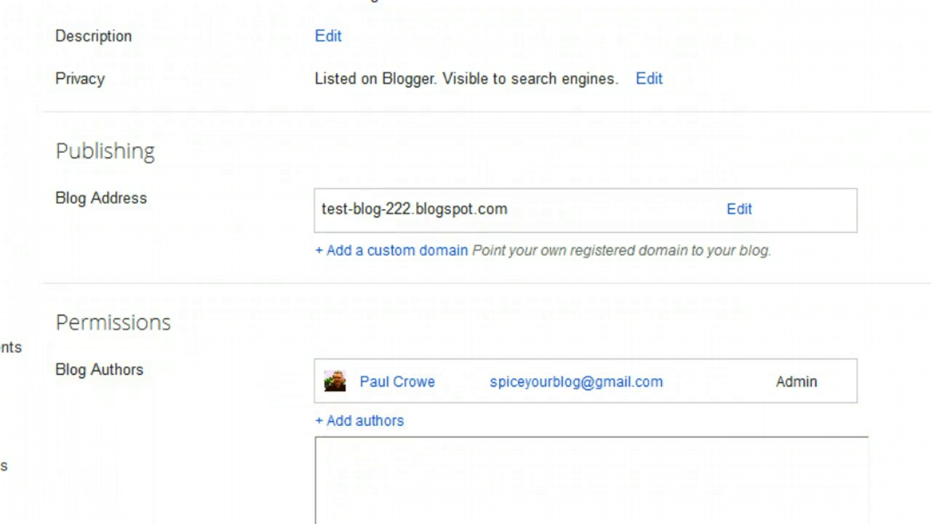
left_click(614, 294)
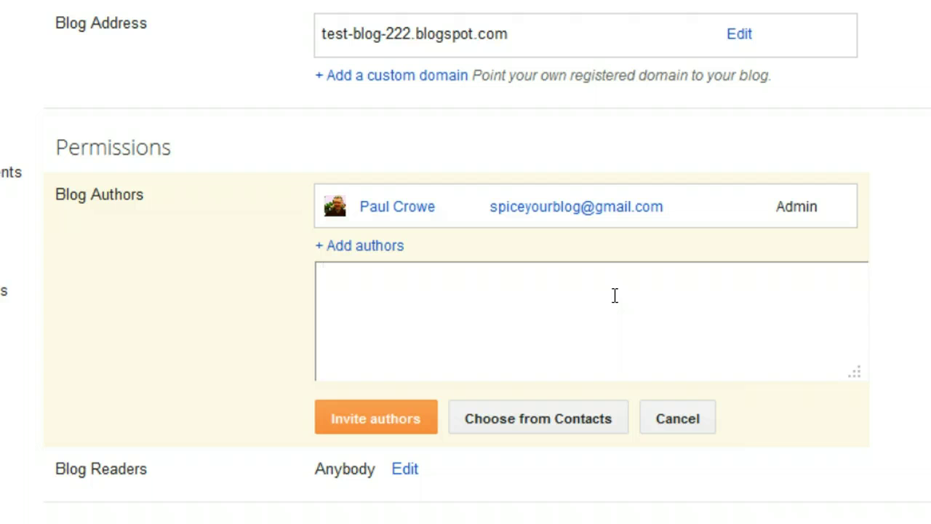
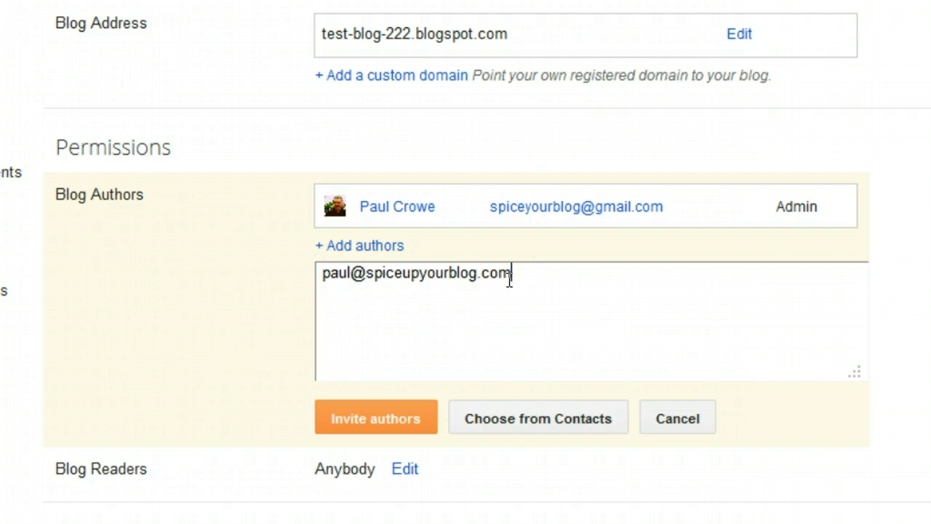
type(",")
key("BackSpace")
key("BackSpace")
left_click(510, 303)
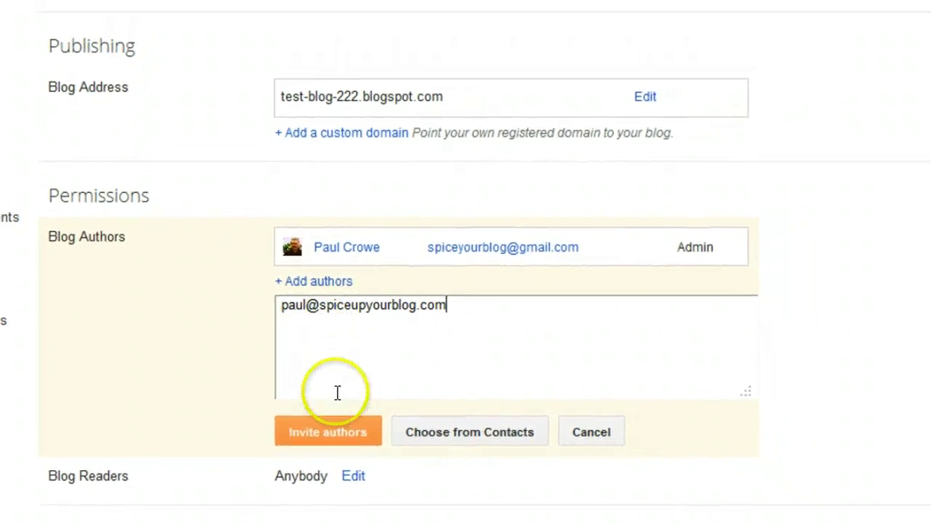
left_click(324, 440)
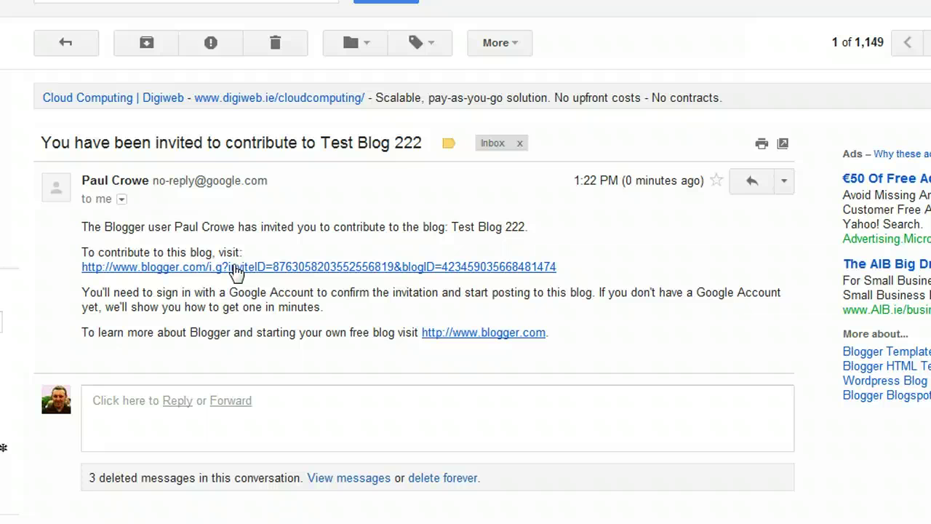
Step: Accept the Test Blog 222 contribution invitation through the link in the Gmail message
left_click(236, 268)
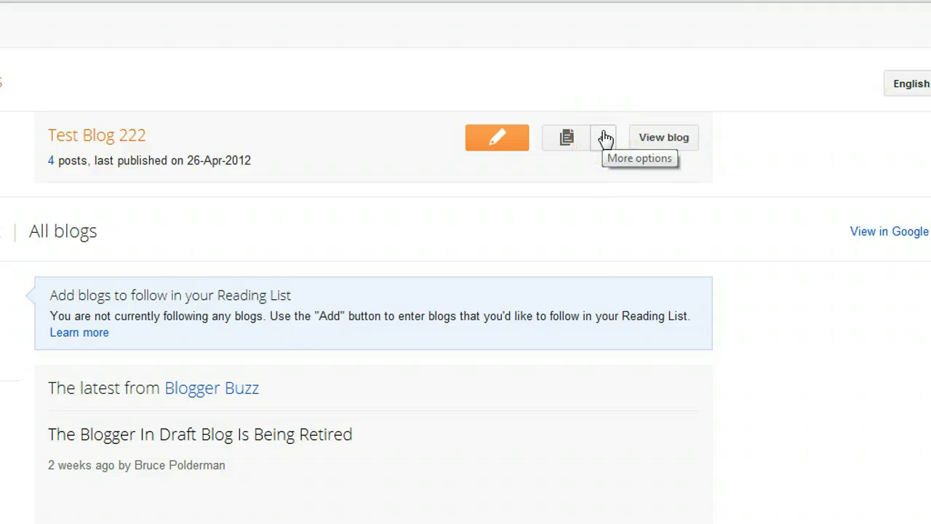
Step: Open Test Blog 222's settings to see the invited account listed under Blog Authors as Author
left_click(606, 138)
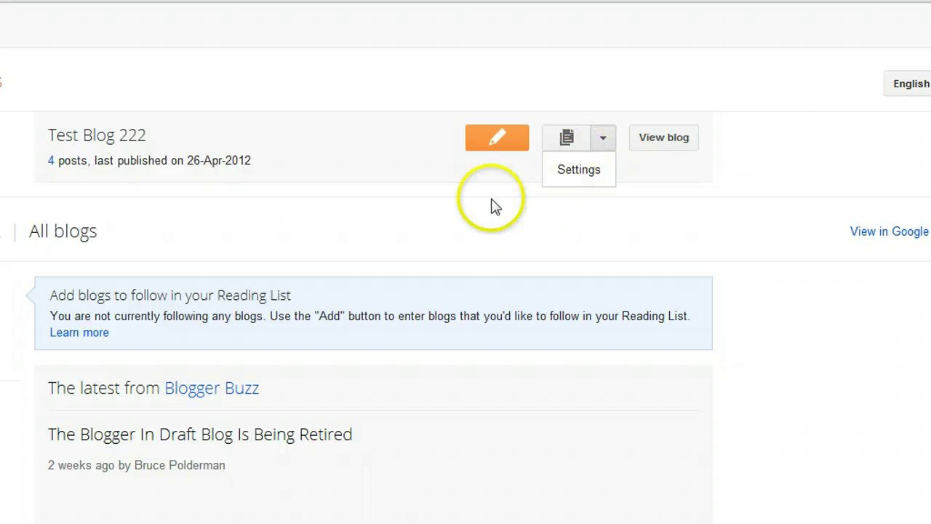
scroll(494, 203, "down", 1)
scroll(494, 203, "up", 1)
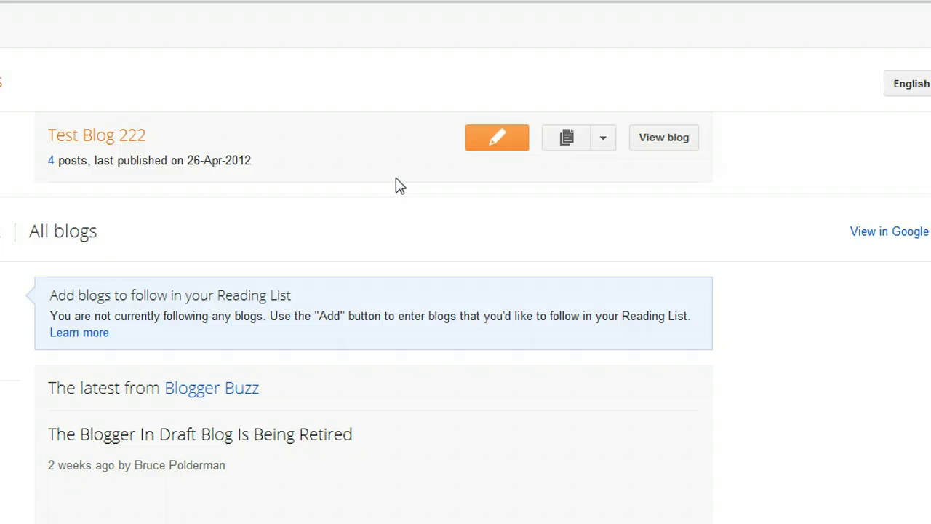
left_click(462, 467)
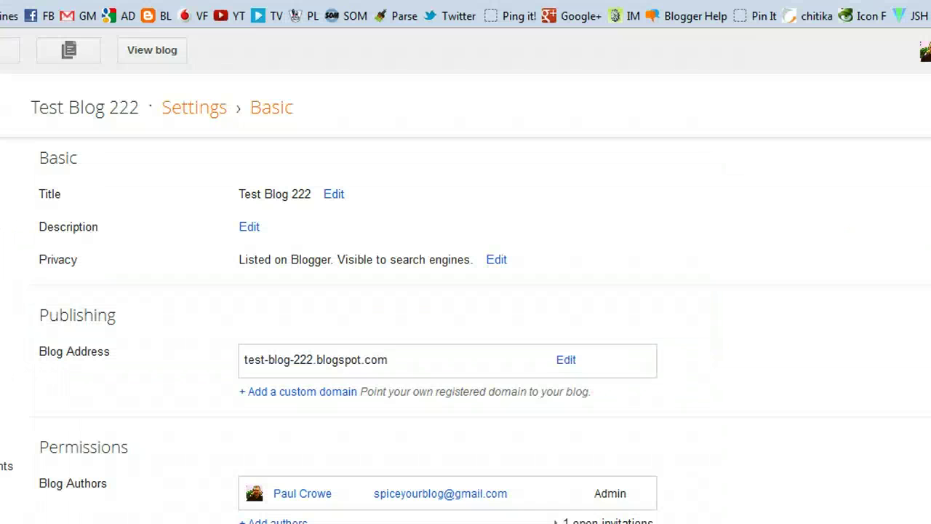
left_click(381, 316)
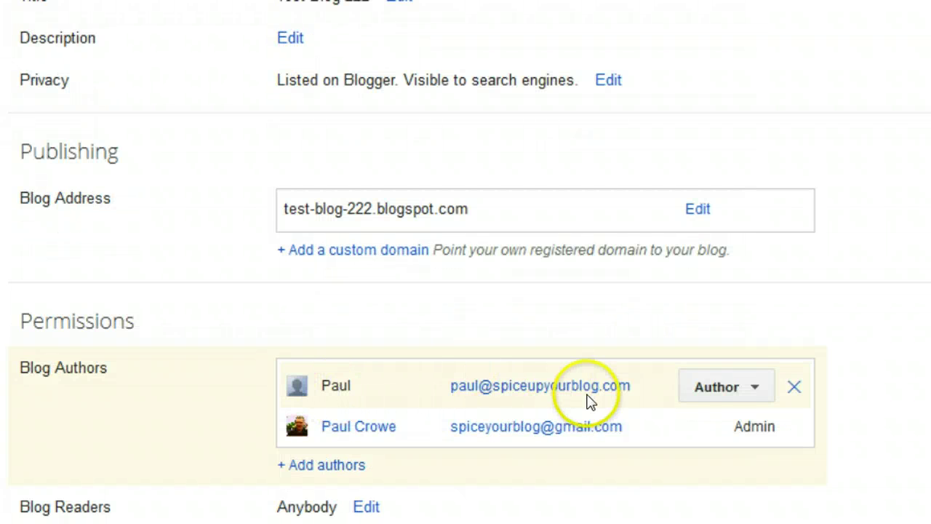
Step: Change the new author's role from Author to Admin
left_click(754, 393)
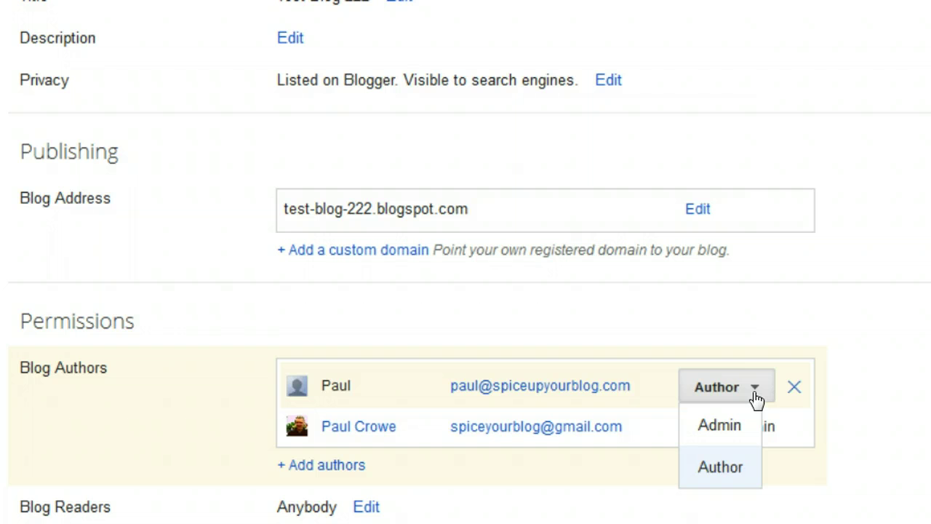
left_click(715, 426)
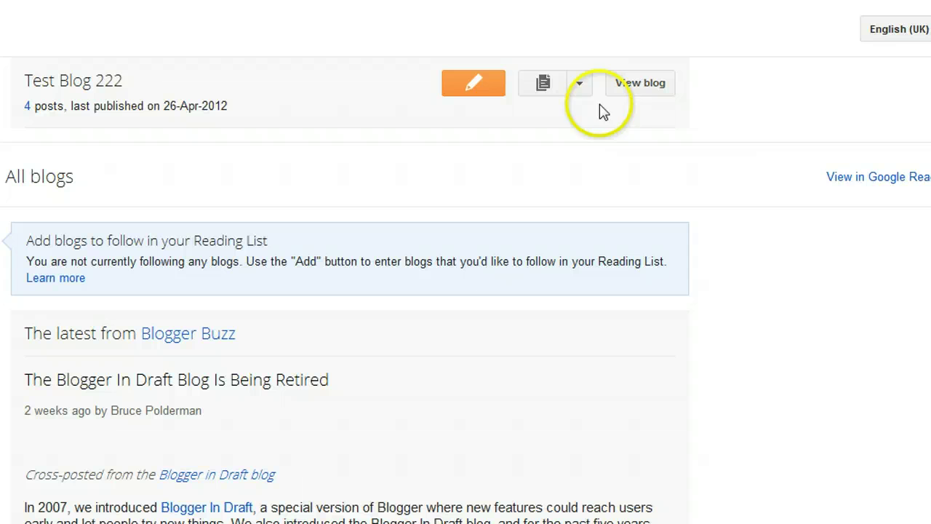
Step: Dismiss the spam detection notice and reopen Test Blog 222's settings, showing both authors as Admin
left_click(578, 86)
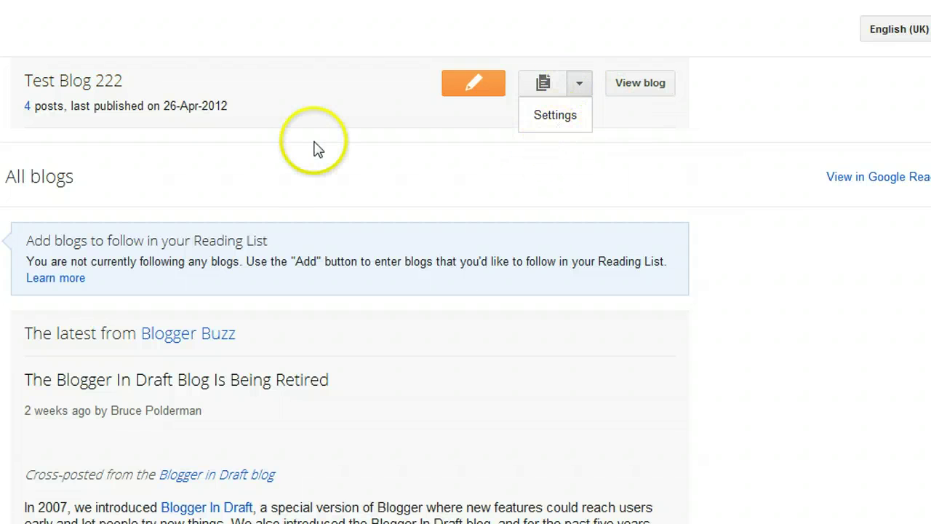
scroll(333, 46, "down", 1)
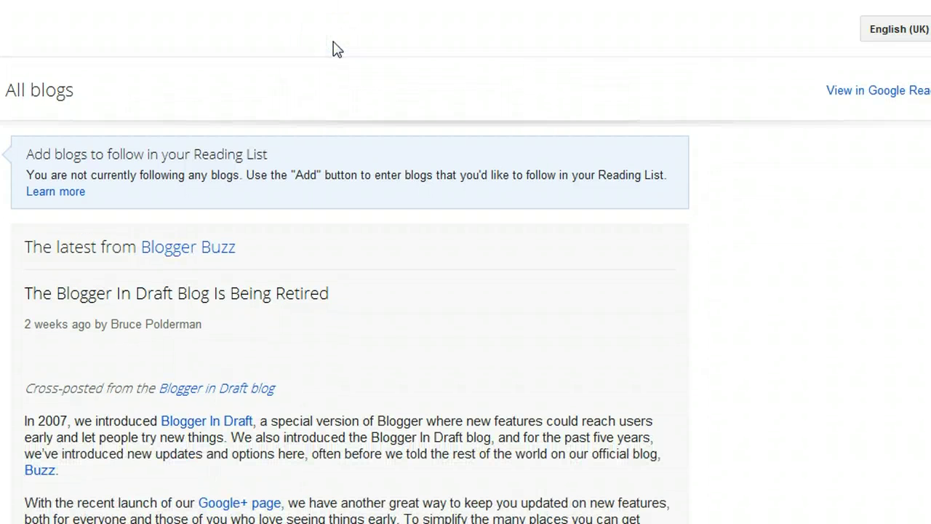
scroll(878, 211, "up", 1)
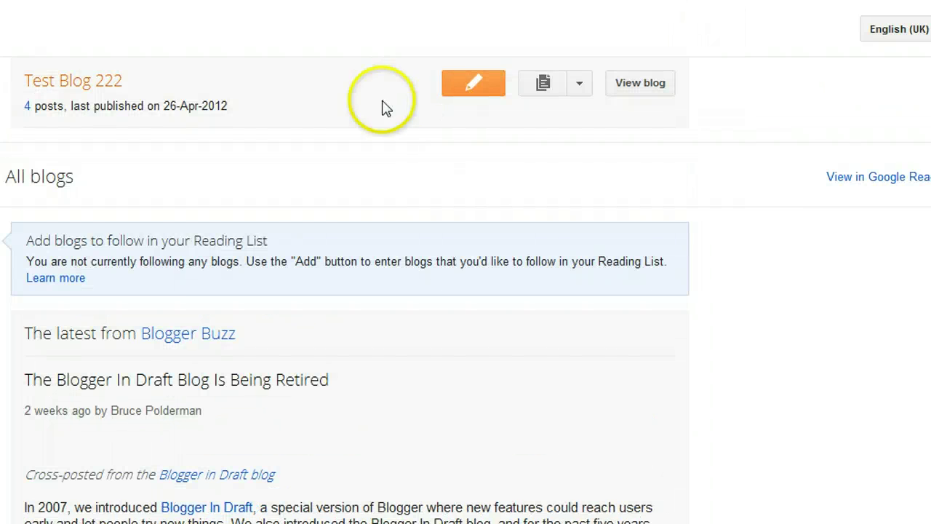
left_click(348, 160)
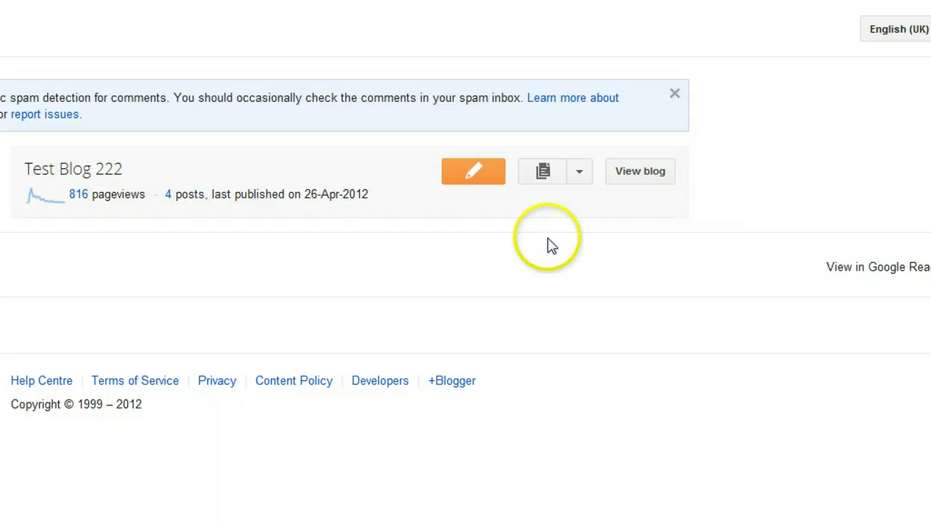
left_click(675, 95)
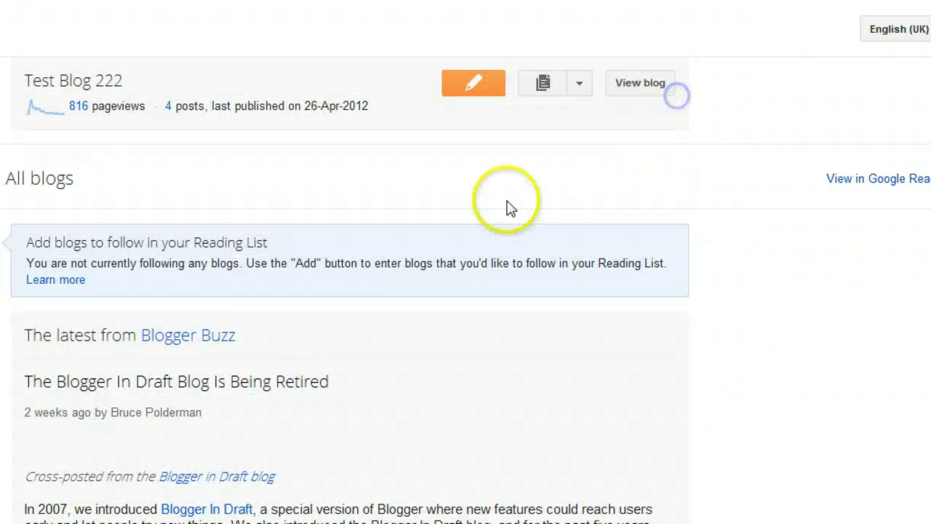
left_click(585, 88)
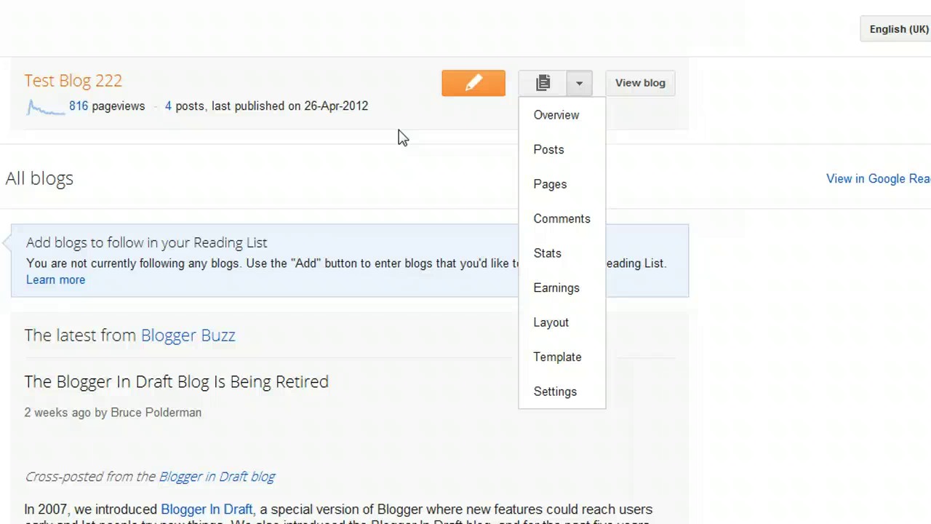
left_click(574, 386)
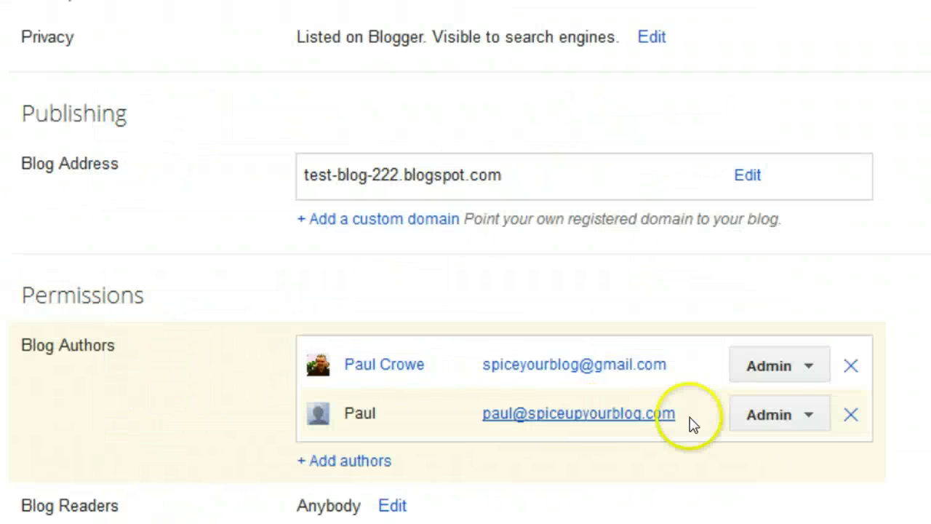
Step: Set the second author back to Author, then remove them from Test Blog 222
left_click(808, 417)
left_click_drag(808, 422, 788, 507)
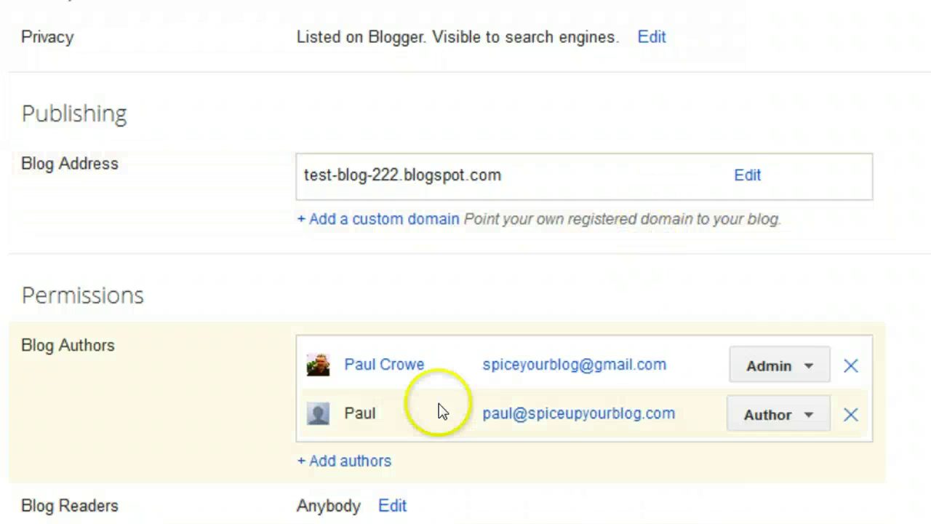
left_click(850, 418)
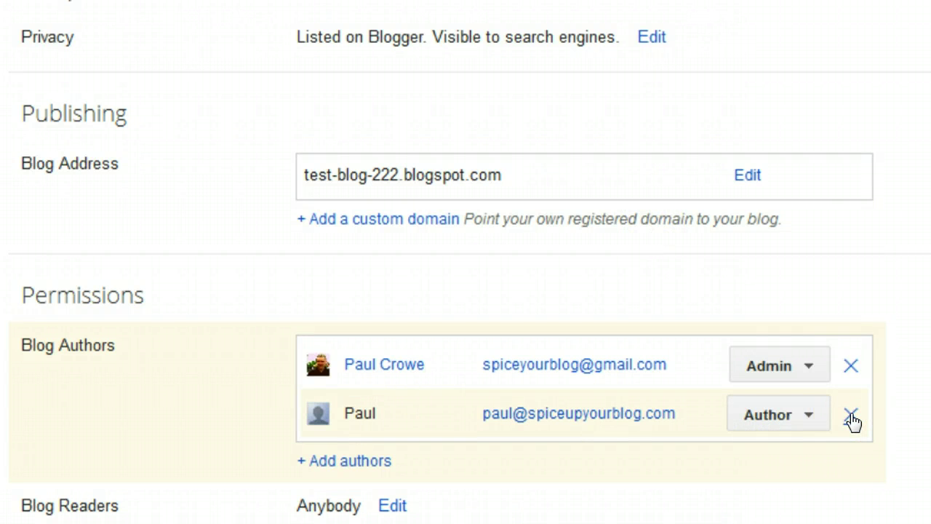
left_click(851, 455)
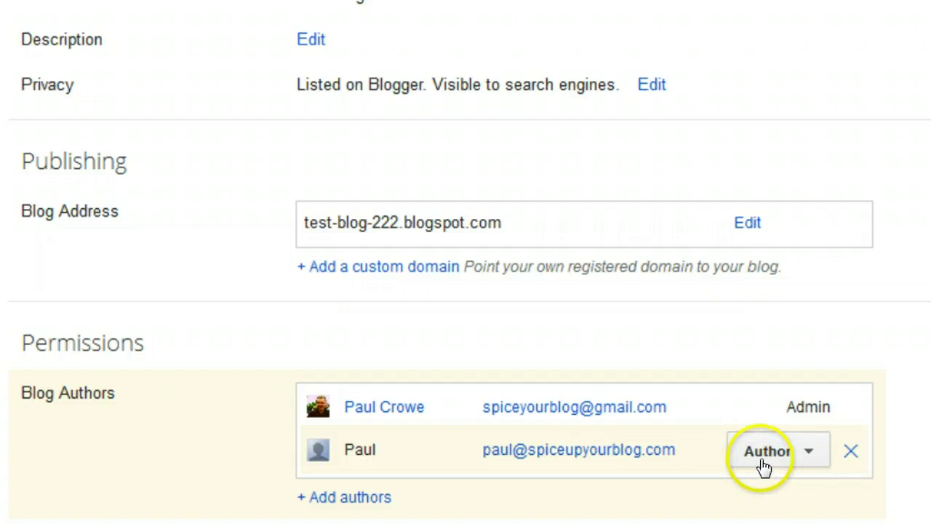
left_click(833, 453)
Step: View the published blog on the Spice Up Your Blog site
left_click(714, 464)
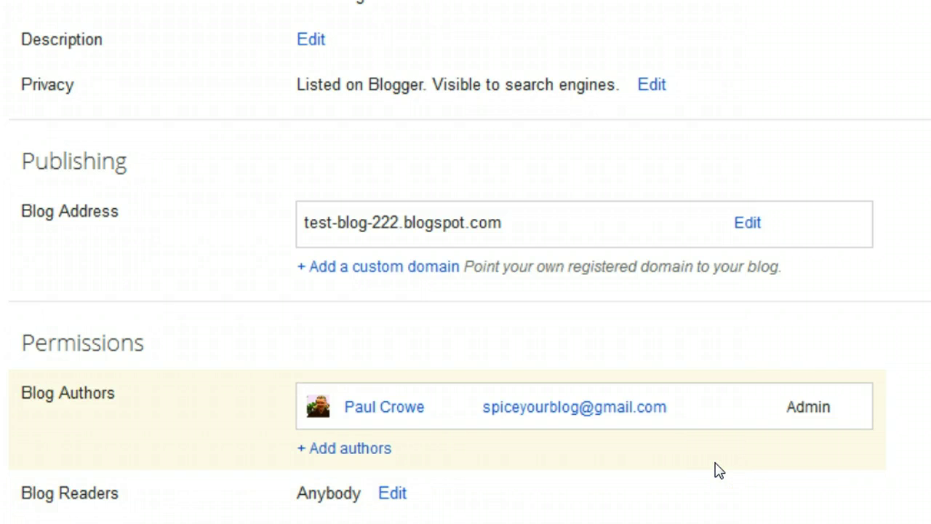
left_click(714, 472)
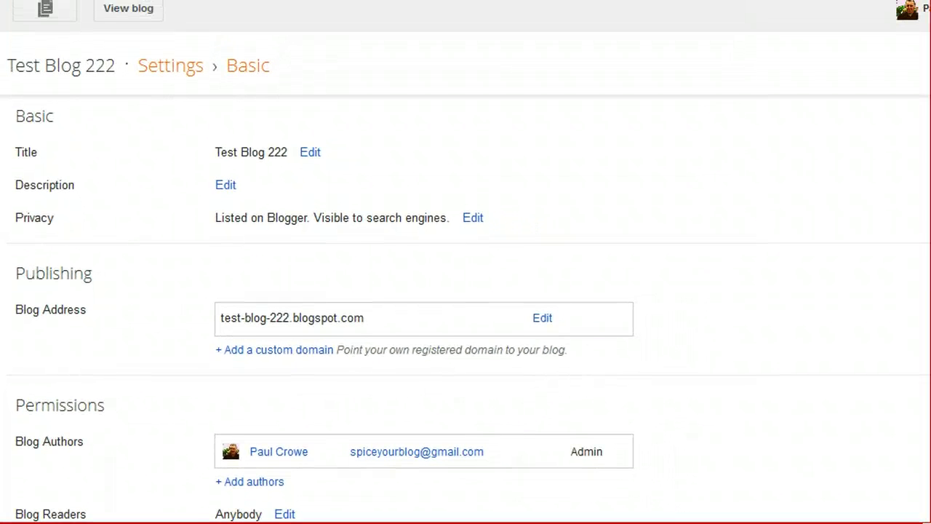
left_click(927, 496)
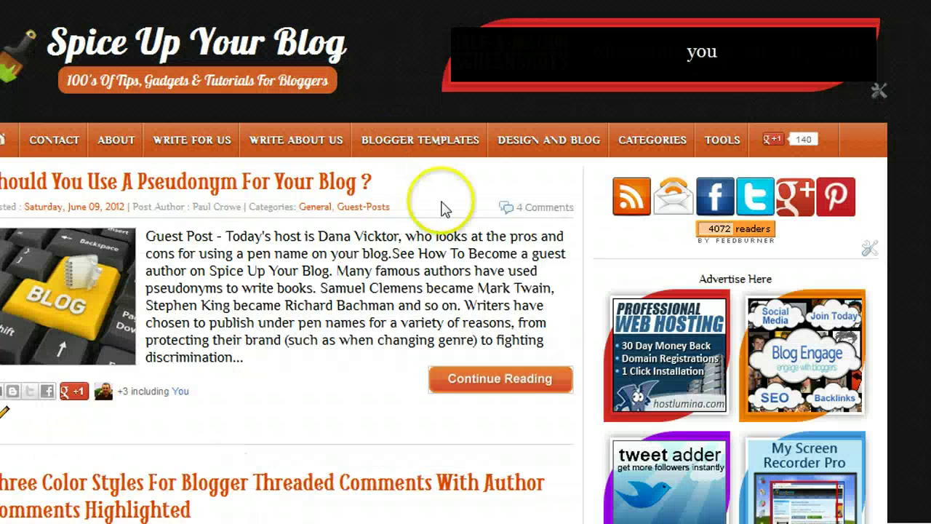
left_click(919, 508)
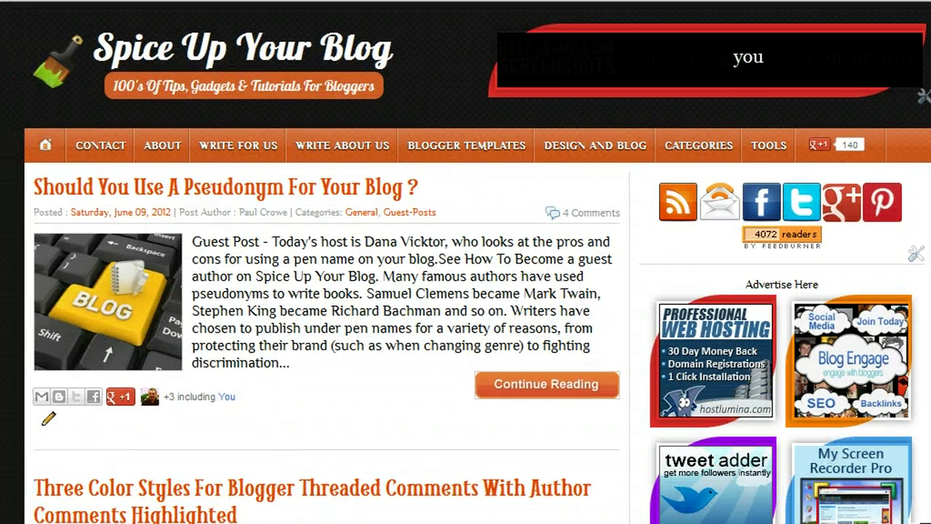